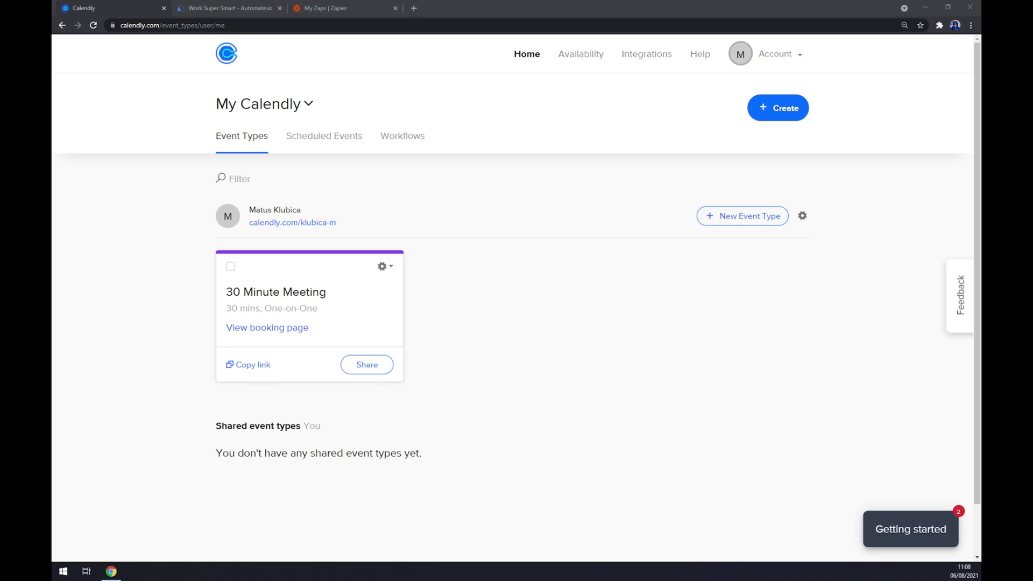
Browse Calendly's integrations catalogue, then switch to the Automate.io browser tab
left_click(480, 185)
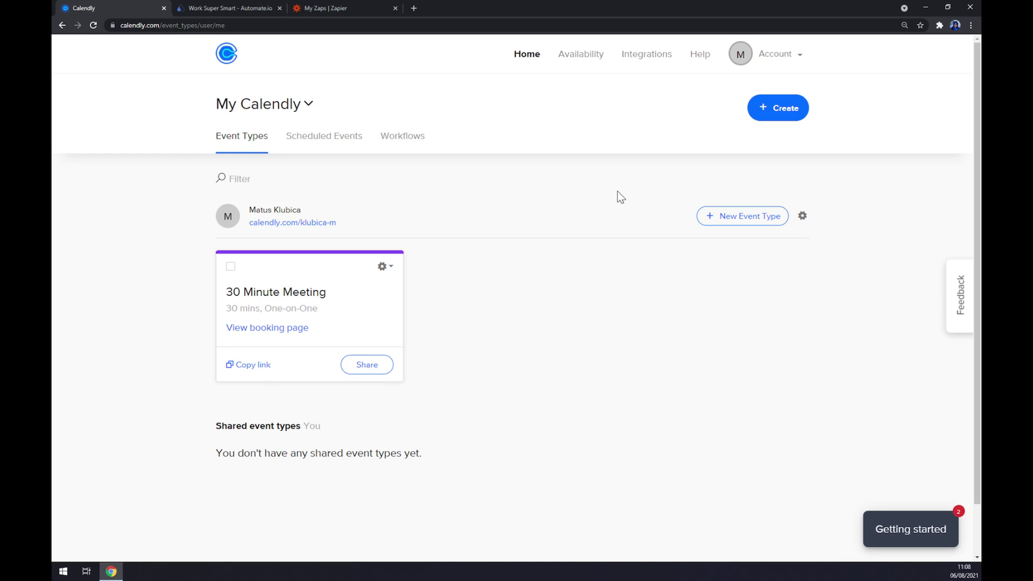
left_click(634, 56)
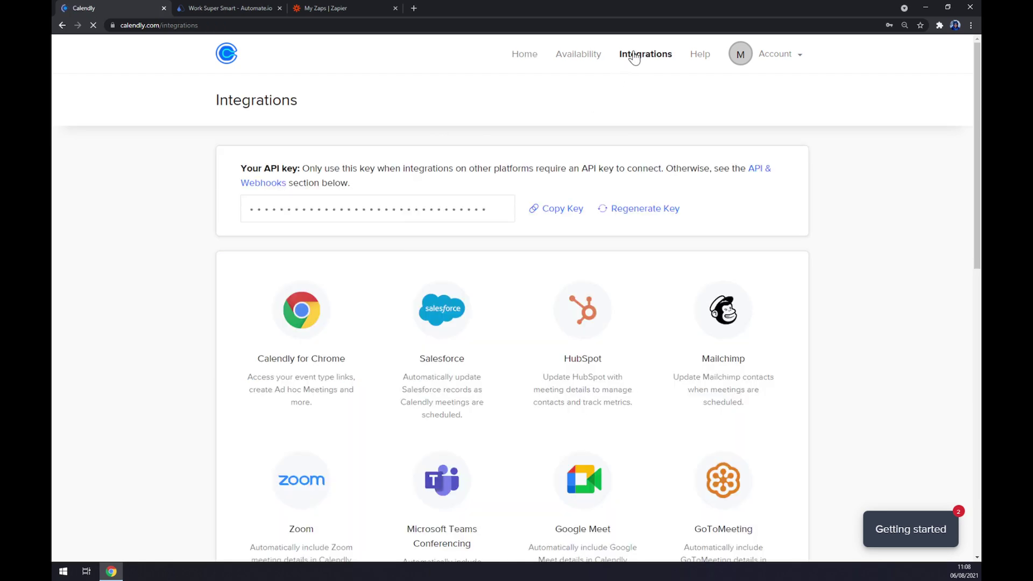
scroll(696, 195, "down", 5)
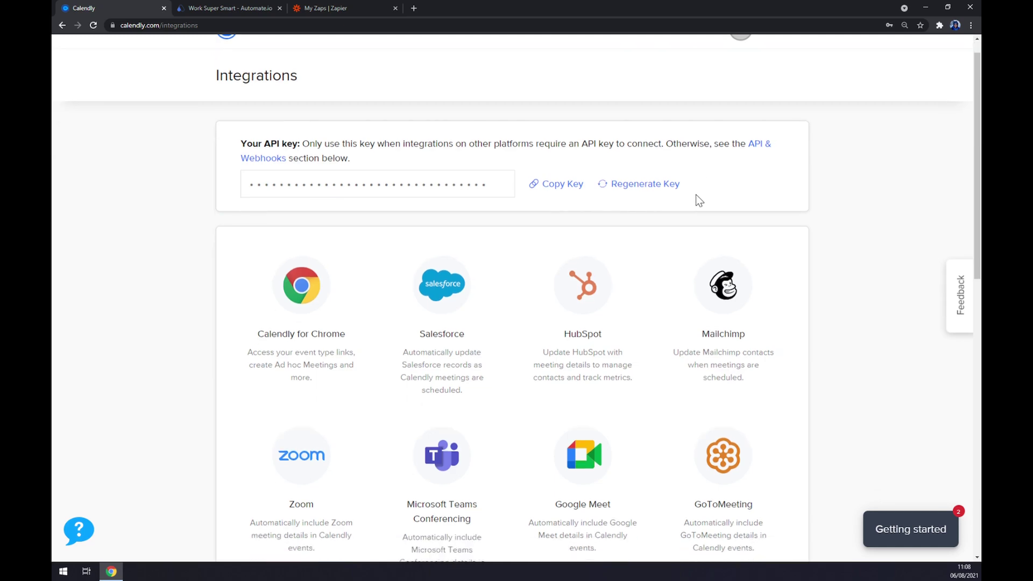
scroll(627, 244, "down", 3)
scroll(737, 269, "up", 9)
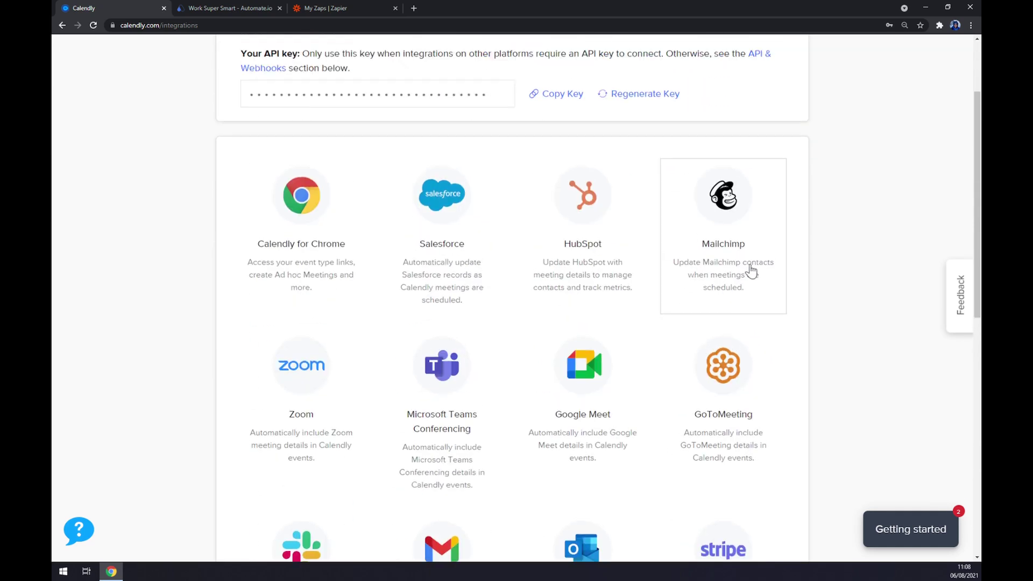
scroll(414, 328, "down", 11)
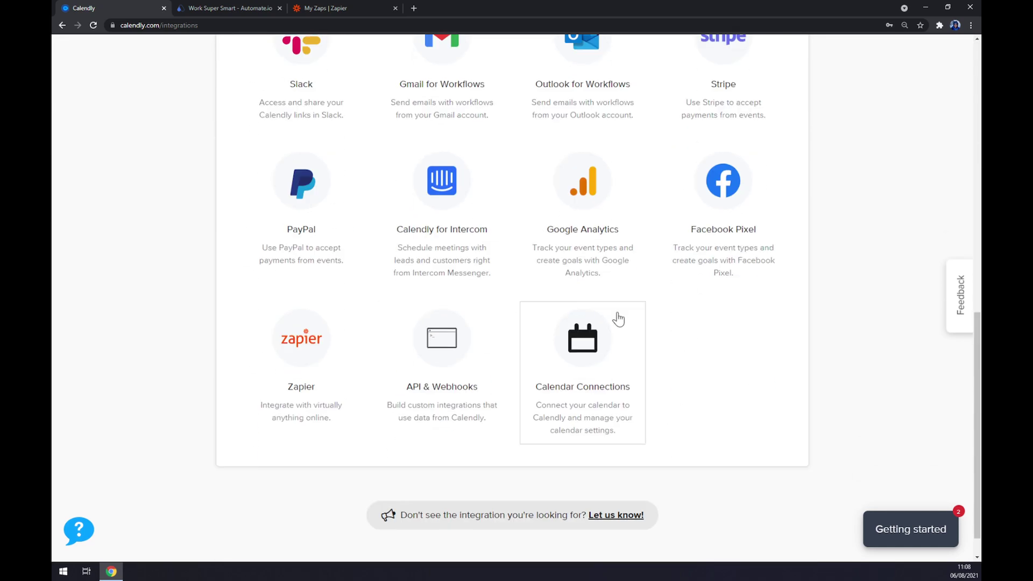
scroll(699, 305, "up", 9)
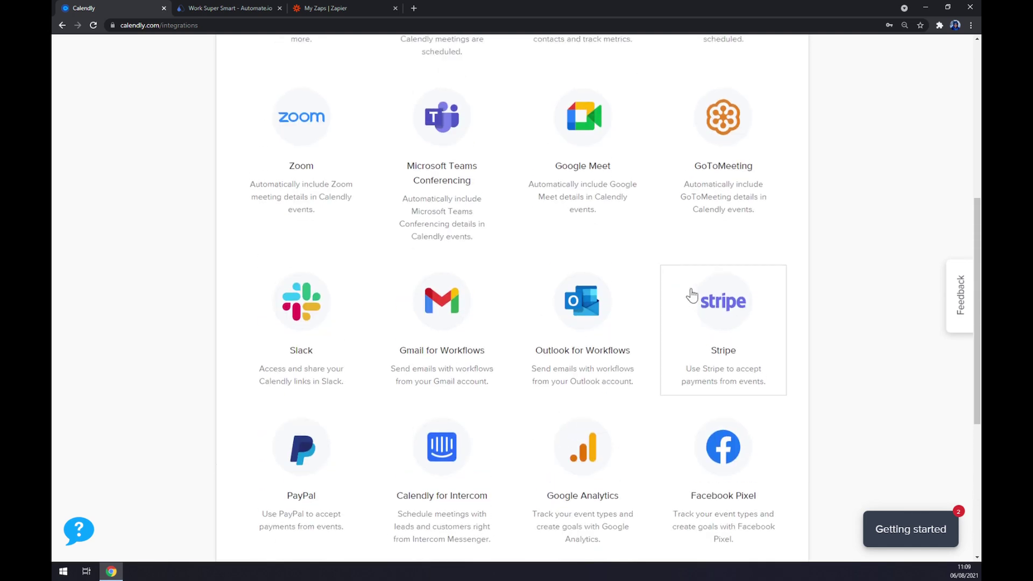
scroll(780, 244, "up", 2)
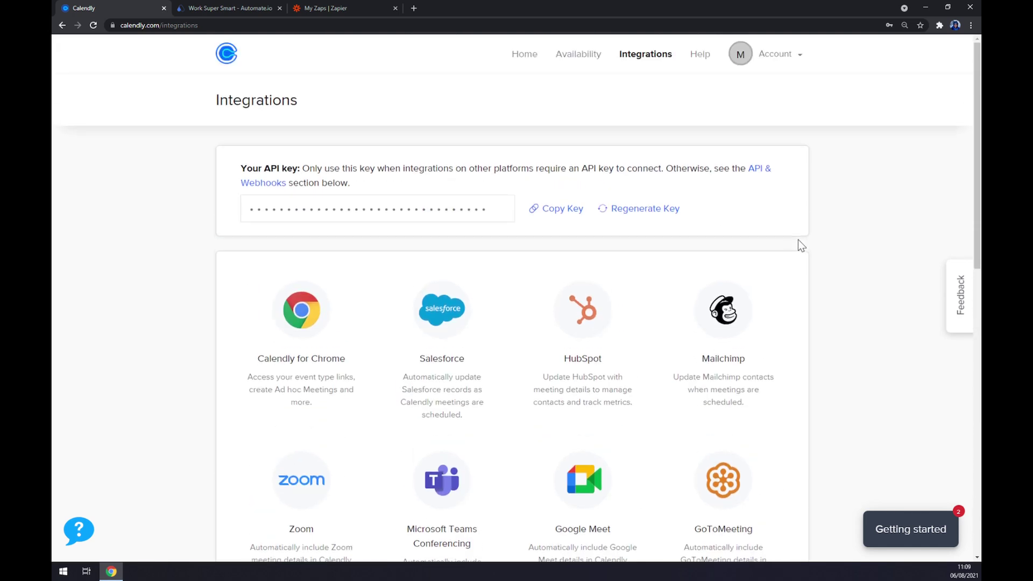
left_click(239, 8)
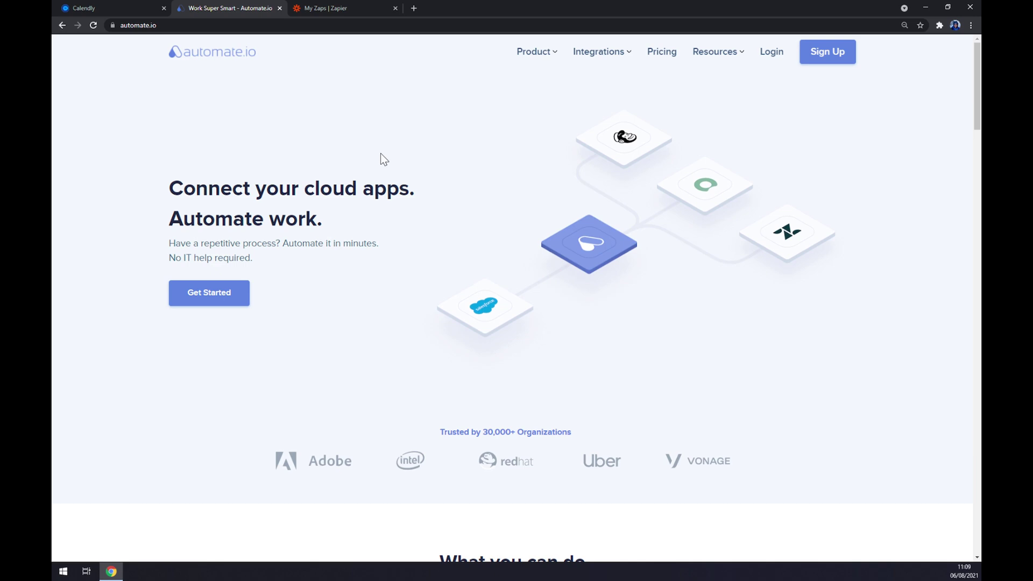
Open Automate.io's full App Integrations list via See All Categories under Integrations
mouse_move(615, 65)
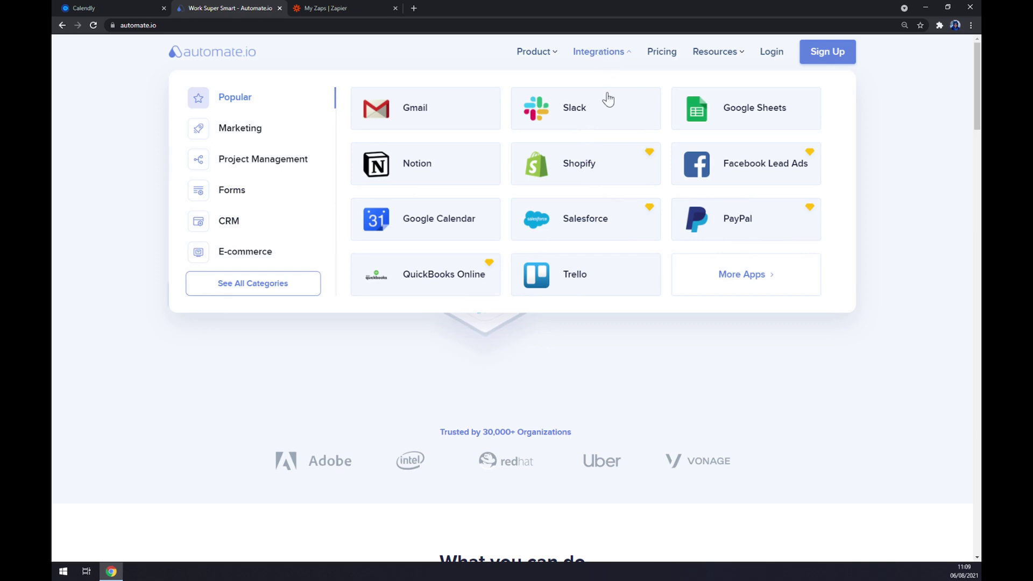
left_click(263, 289)
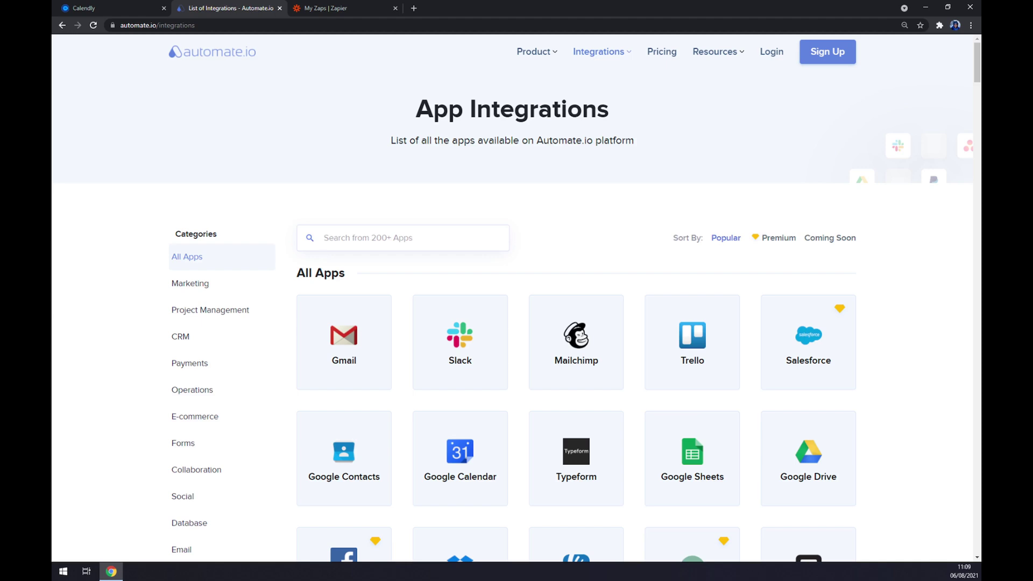
Search 'calen' to open Calendly's integration page, then search 'wor' for WordPress
type("calen")
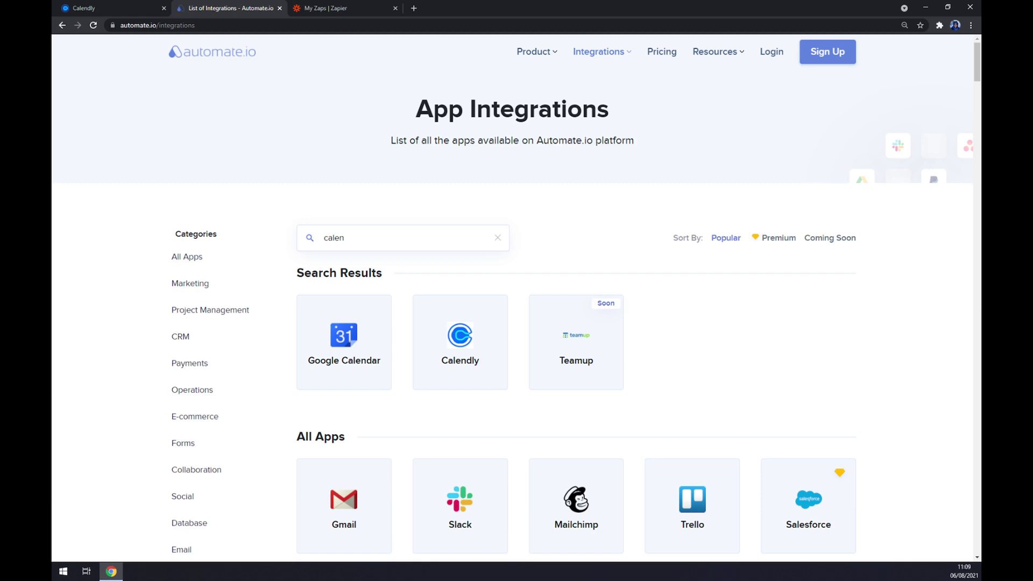
left_click(455, 344)
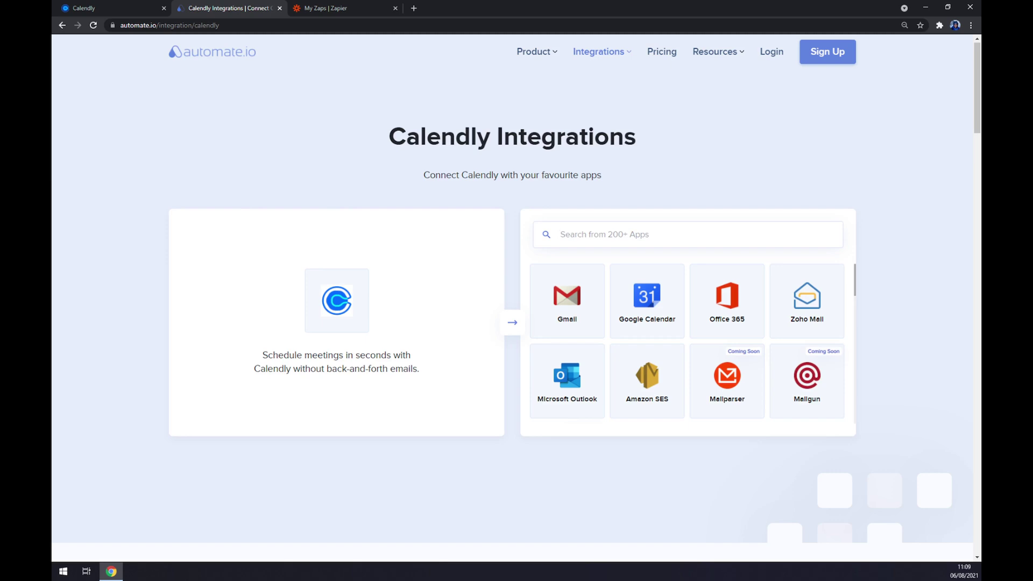
type("wor")
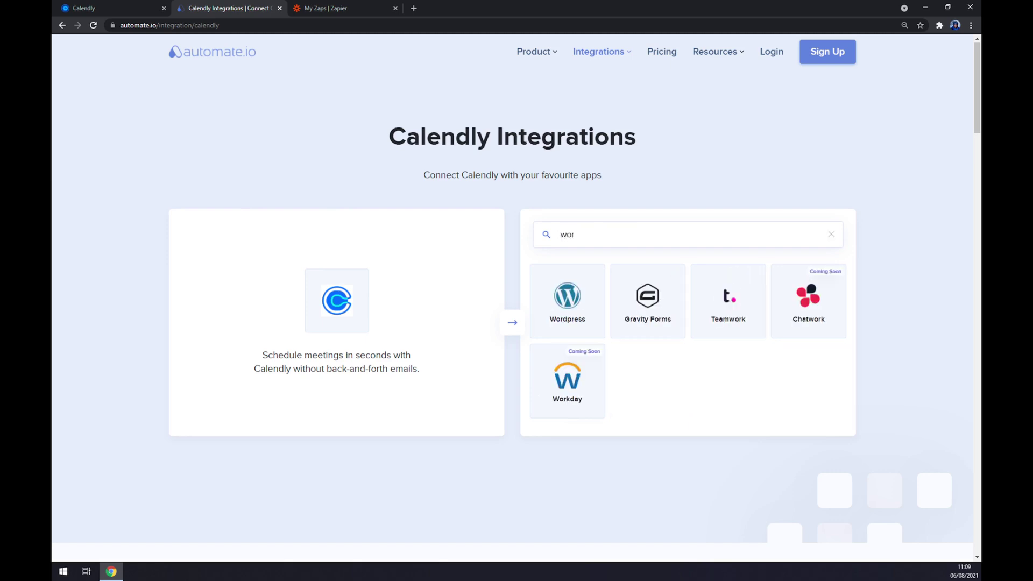
Open the Calendly–Wordpress page and scroll to the Create your own Integration panel
left_click(559, 296)
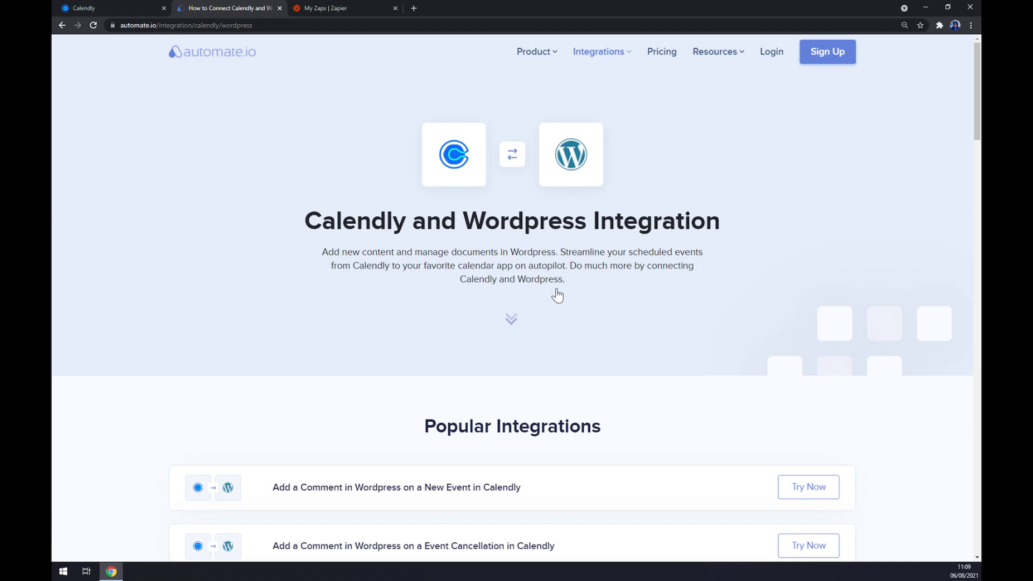
scroll(484, 228, "down", 5)
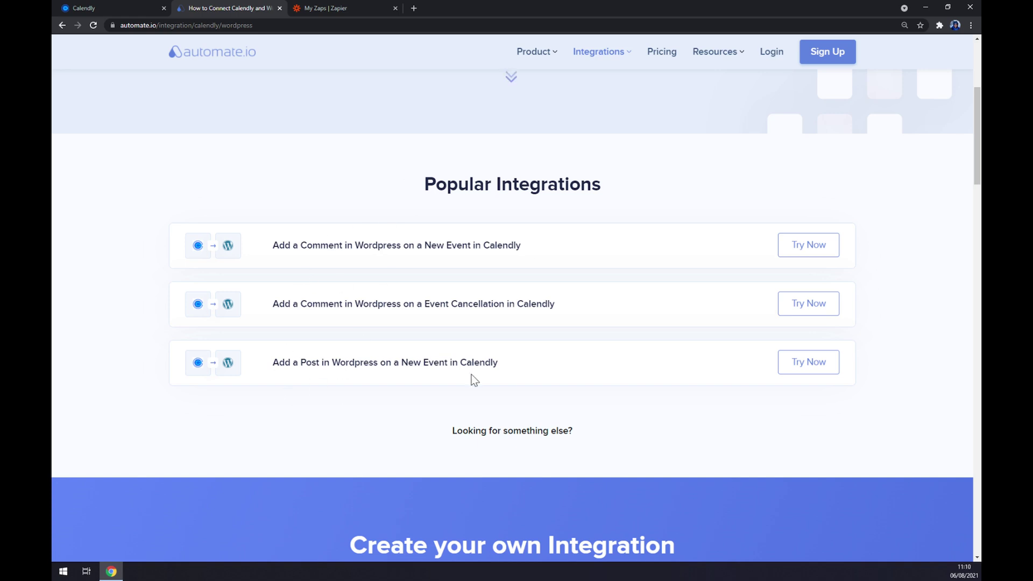
scroll(479, 219, "down", 8)
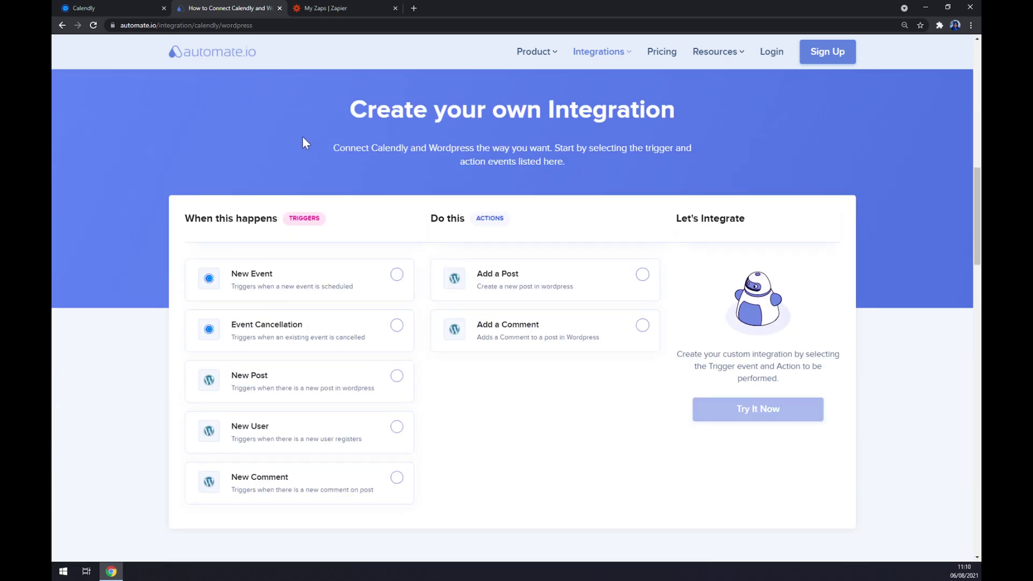
scroll(290, 146, "up", 1)
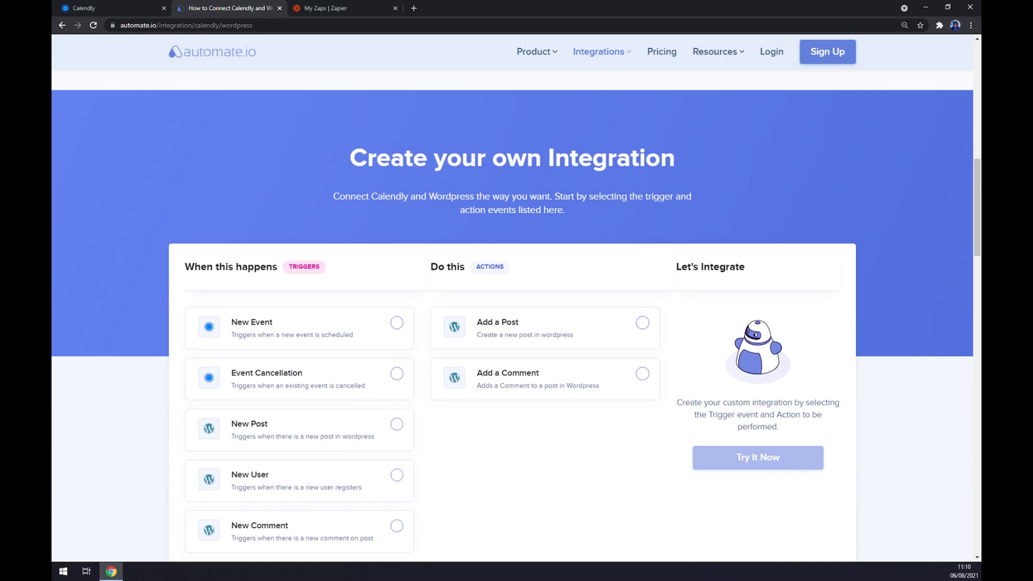
scroll(556, 134, "down", 3)
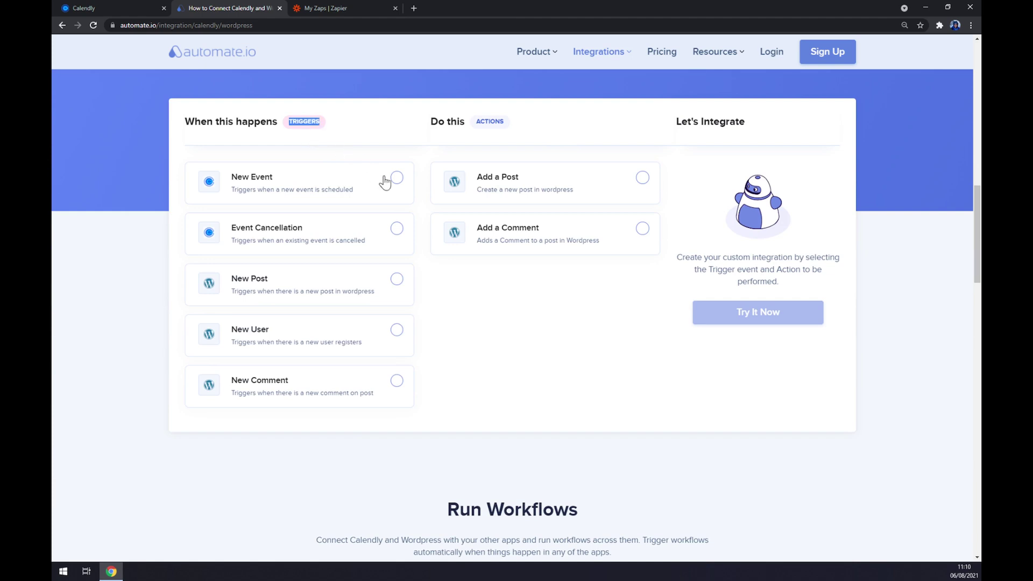
Pick New Event as the Calendly trigger and Add a Post as the Wordpress action
left_click(356, 192)
left_click(523, 133)
left_click(545, 197)
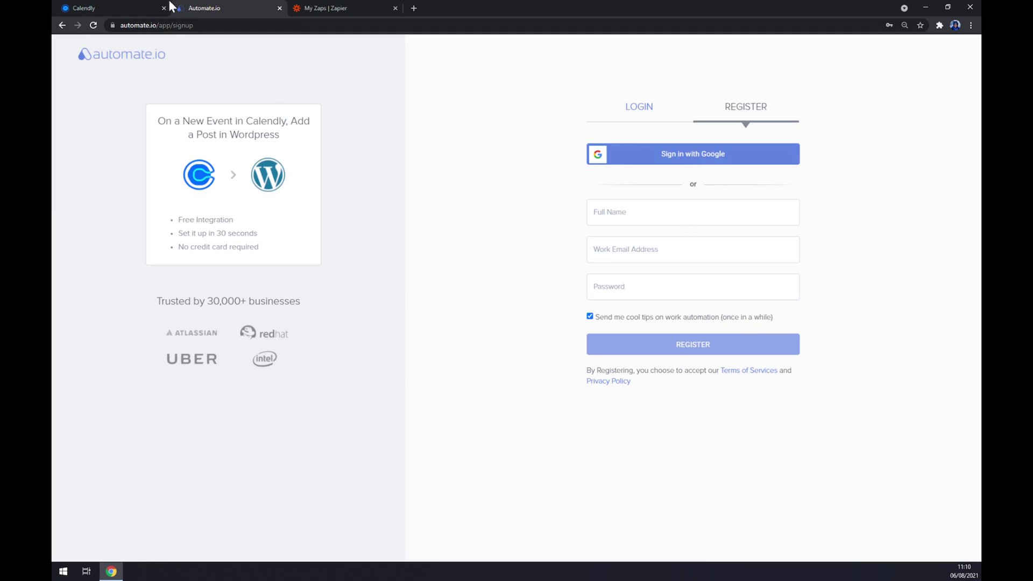
Go back to the Calendly–WordPress integration page and scroll through it
left_click(62, 25)
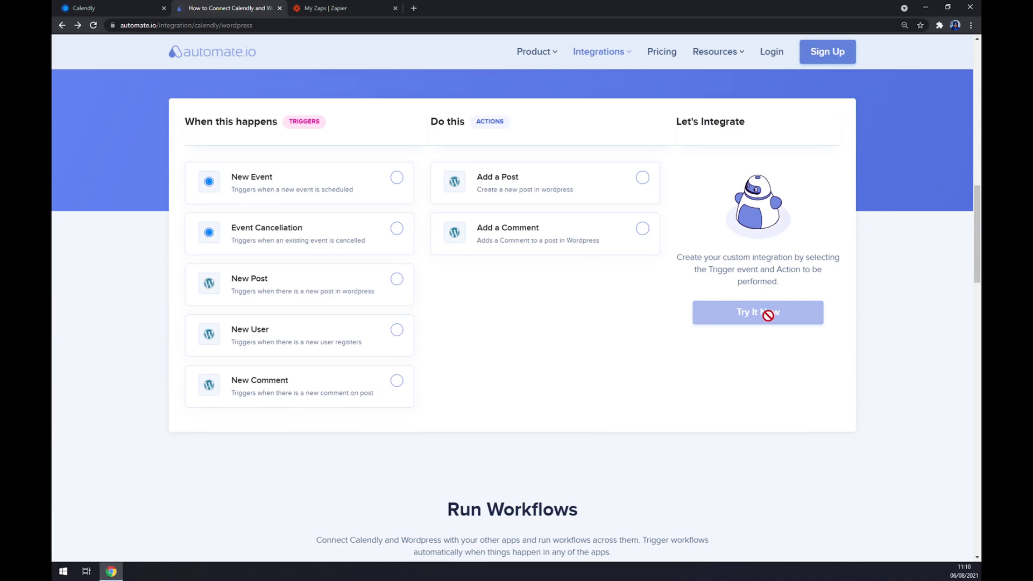
scroll(772, 329, "up", 3)
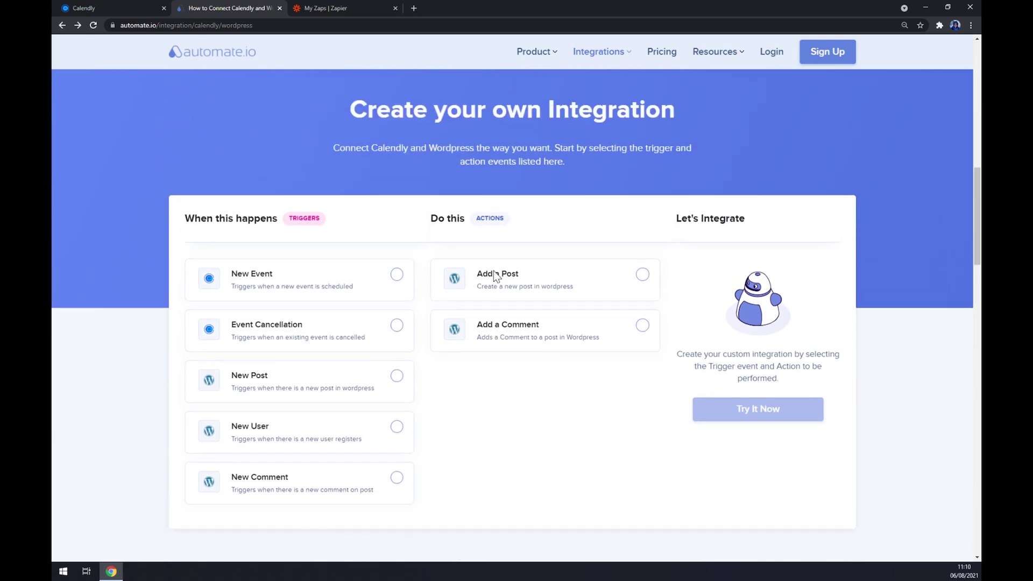
scroll(511, 286, "up", 6)
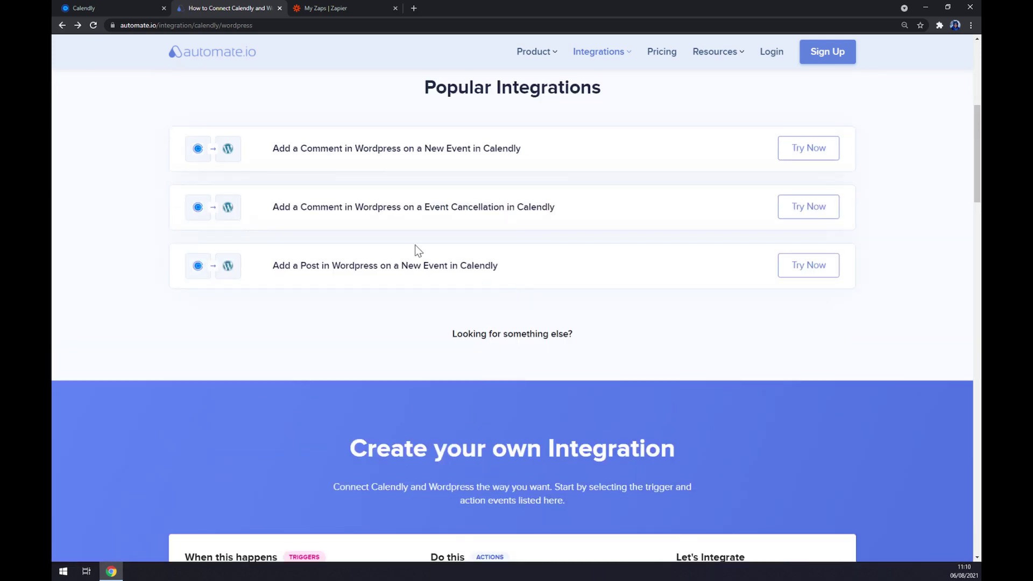
scroll(415, 246, "down", 5)
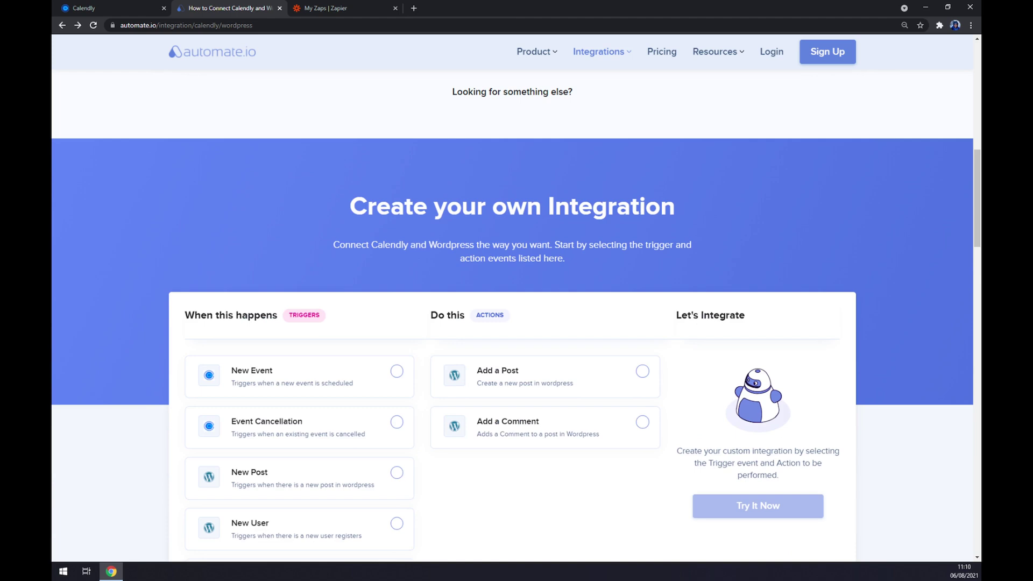
Switch to the My Zaps | Zapier browser tab
left_click(350, 7)
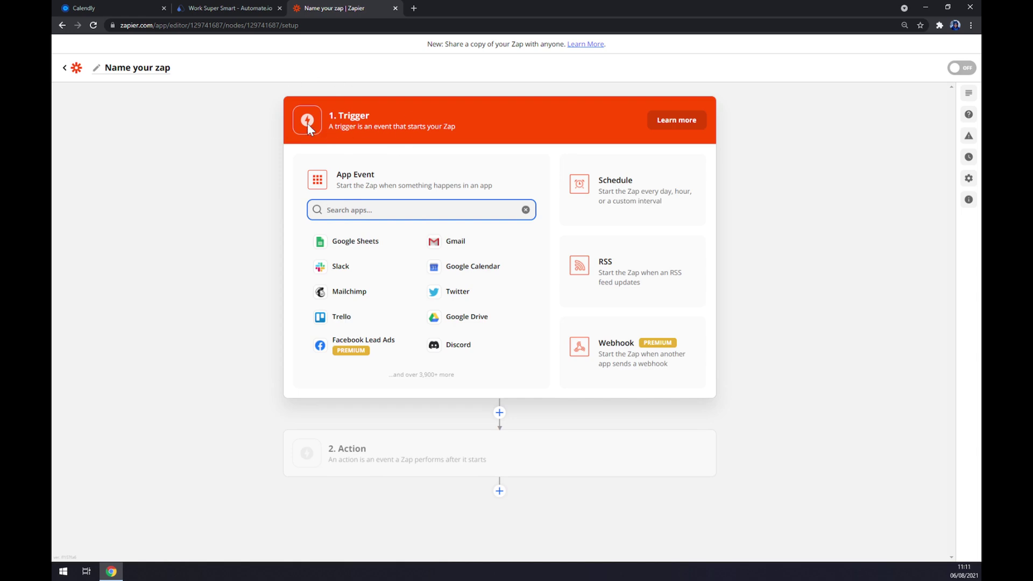
Set the trigger to Calendly's Invitee Created event and choose the connected Calendly account
type("calen")
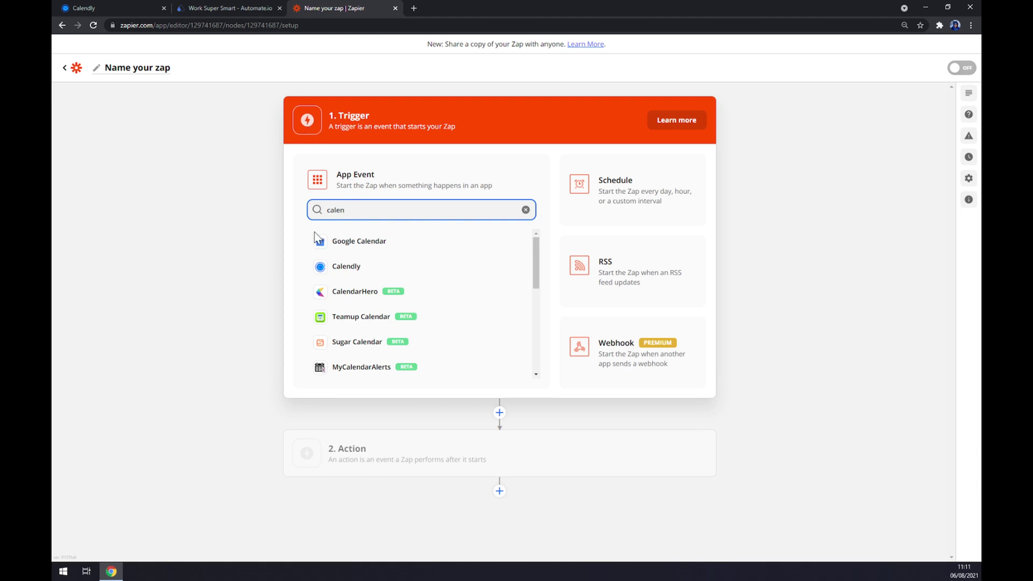
left_click(341, 268)
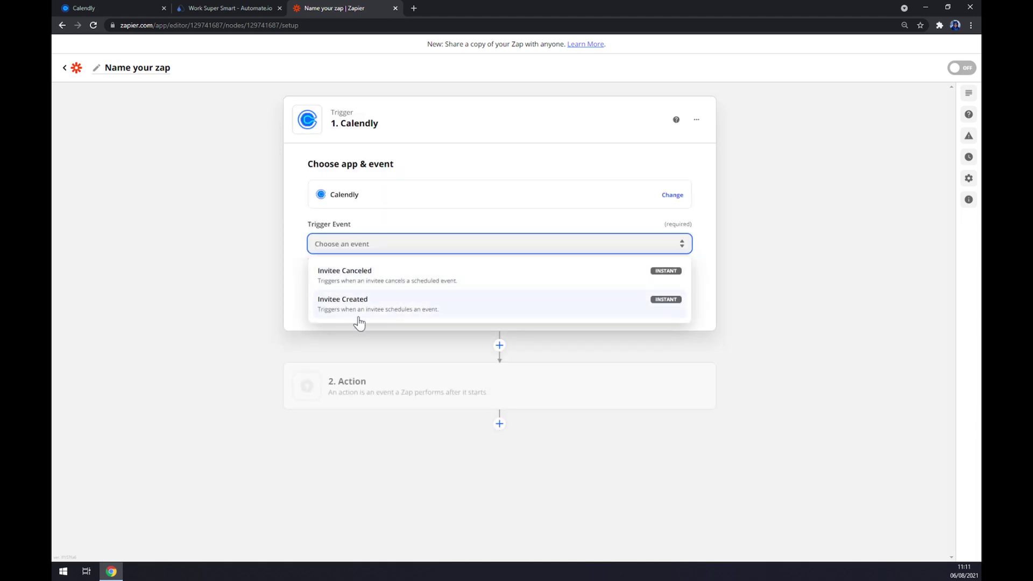
left_click(354, 317)
left_click(511, 304)
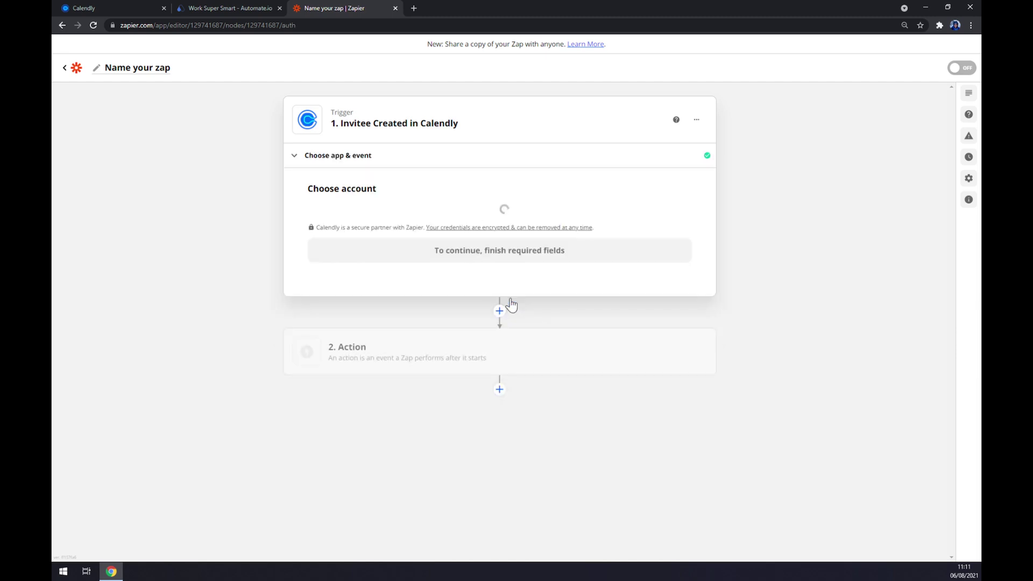
left_click(367, 239)
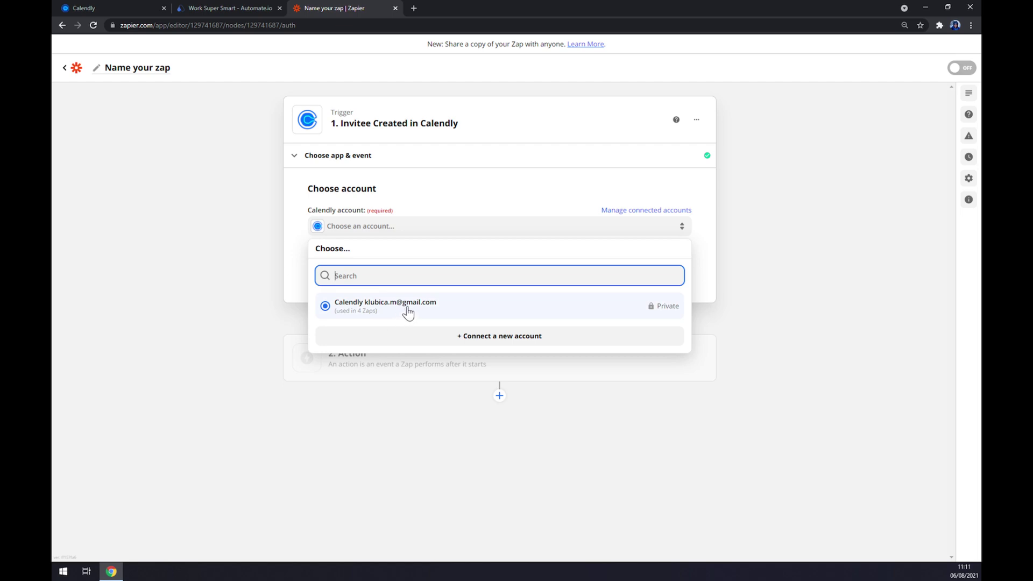
left_click(412, 311)
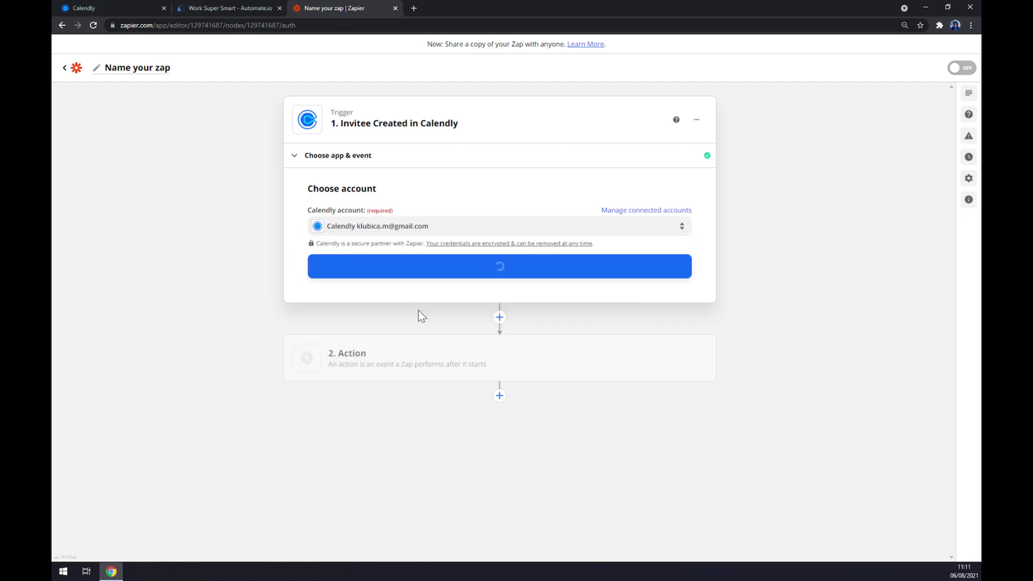
Copy the Calendly API key from Calendly's integrations page and return to Zapier
left_click(98, 7)
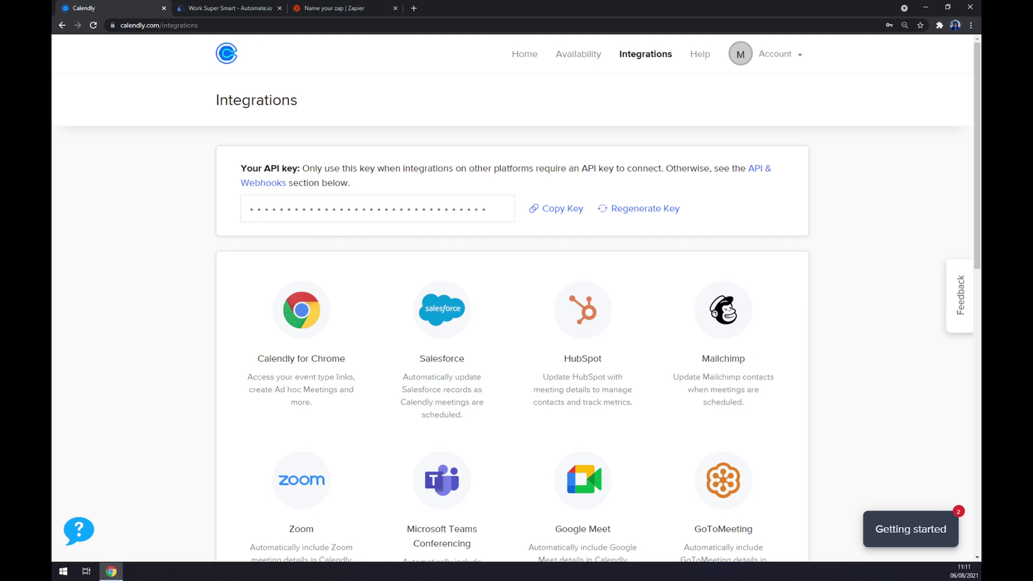
left_click(377, 208)
key("ctrl+a")
left_click(544, 212)
left_click(341, 8)
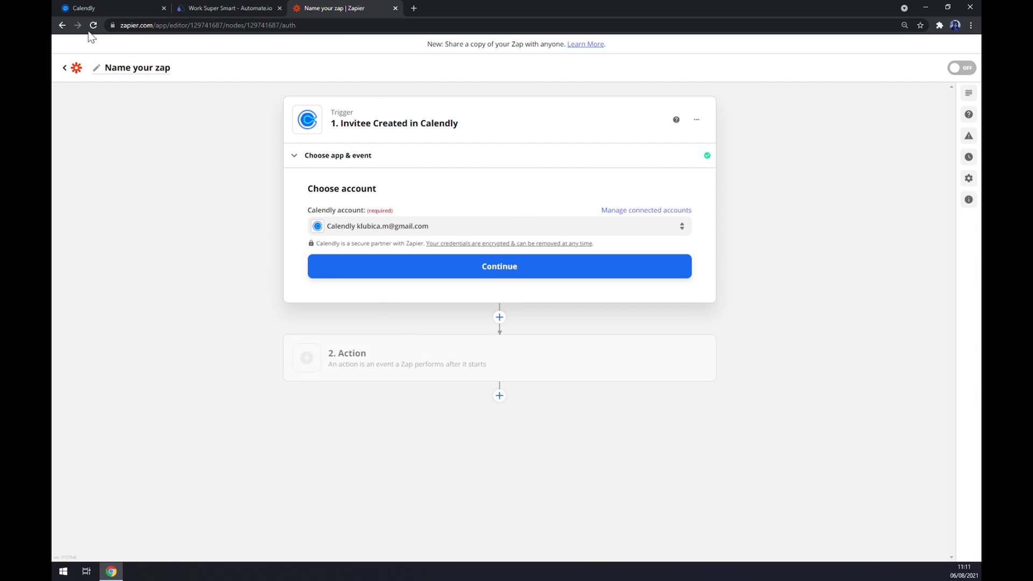
Confirm the chosen Calendly account to reach the Invitee Created trigger test
left_click(444, 274)
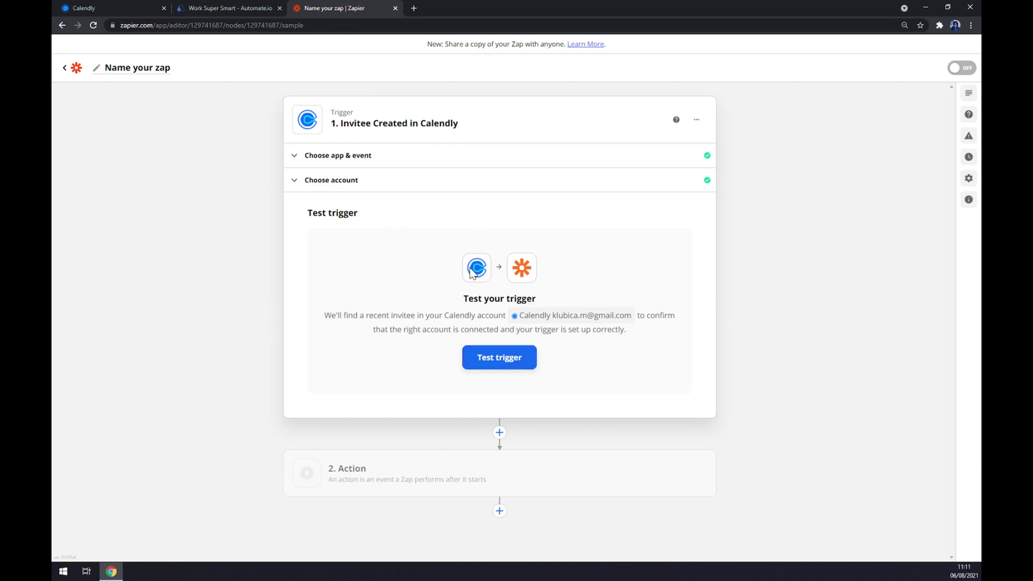
Search 'word', pick WordPress with Create Post as the action event, and continue
left_click(382, 485)
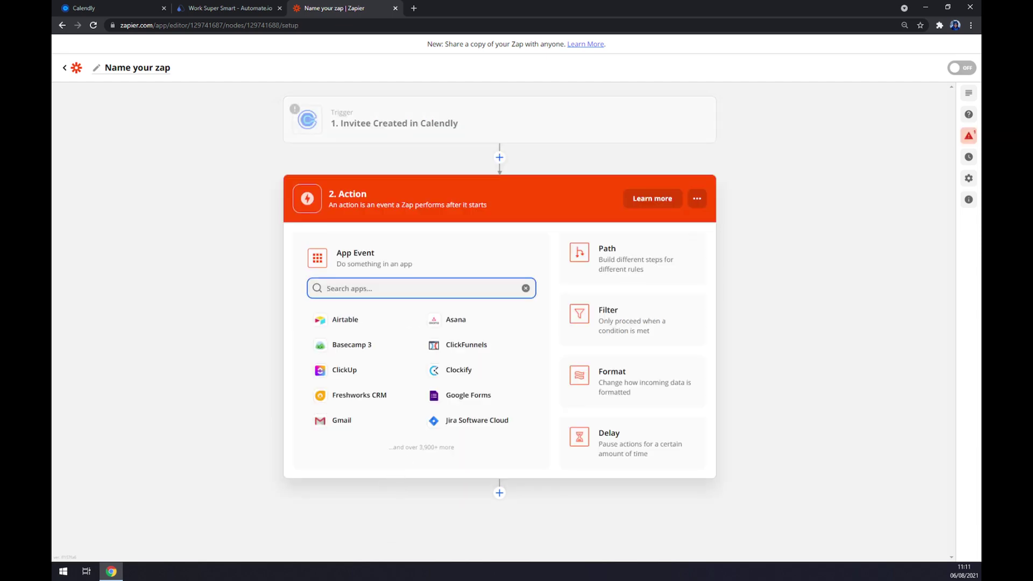
type("word")
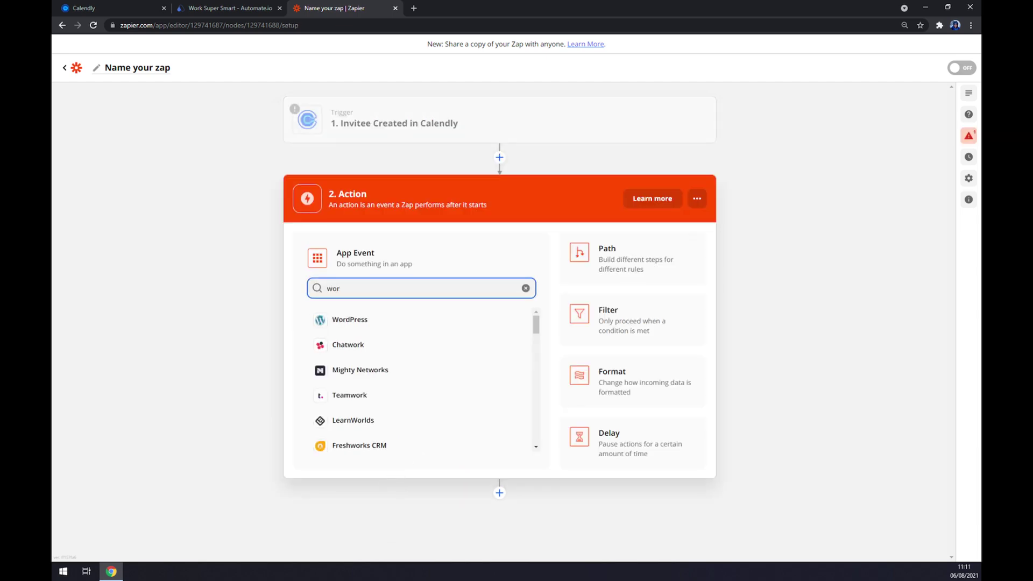
left_click(381, 327)
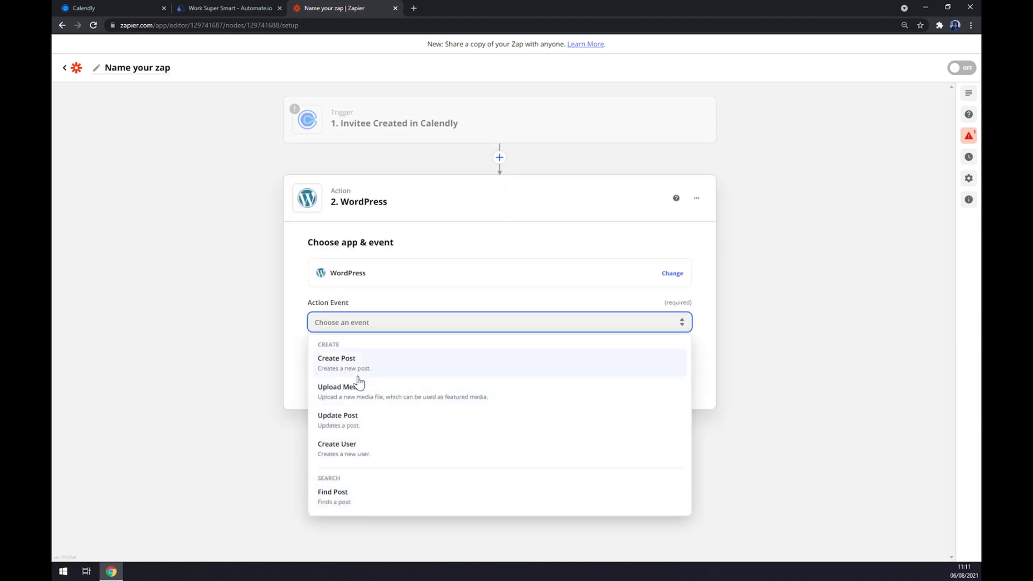
left_click(359, 375)
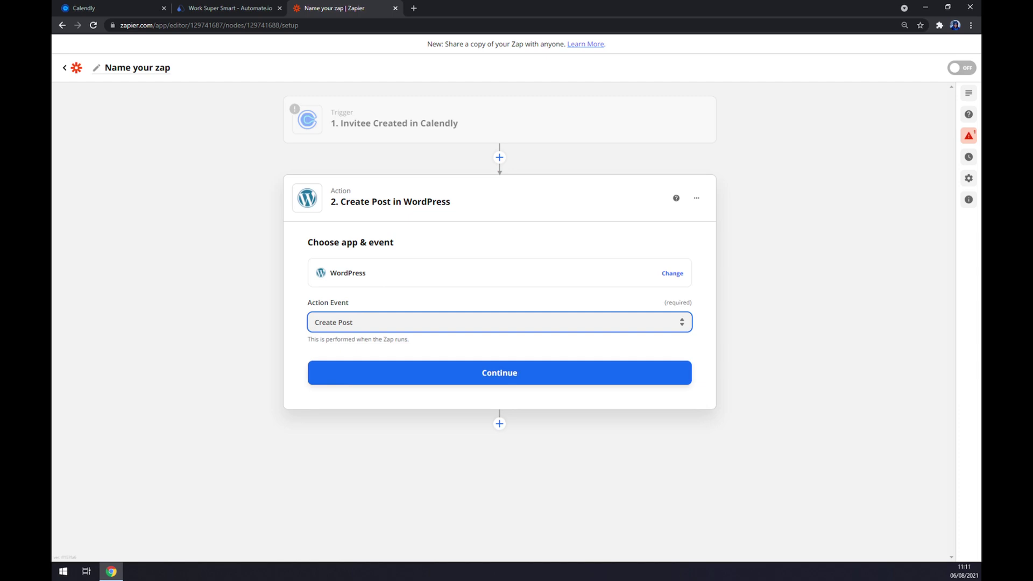
left_click(364, 378)
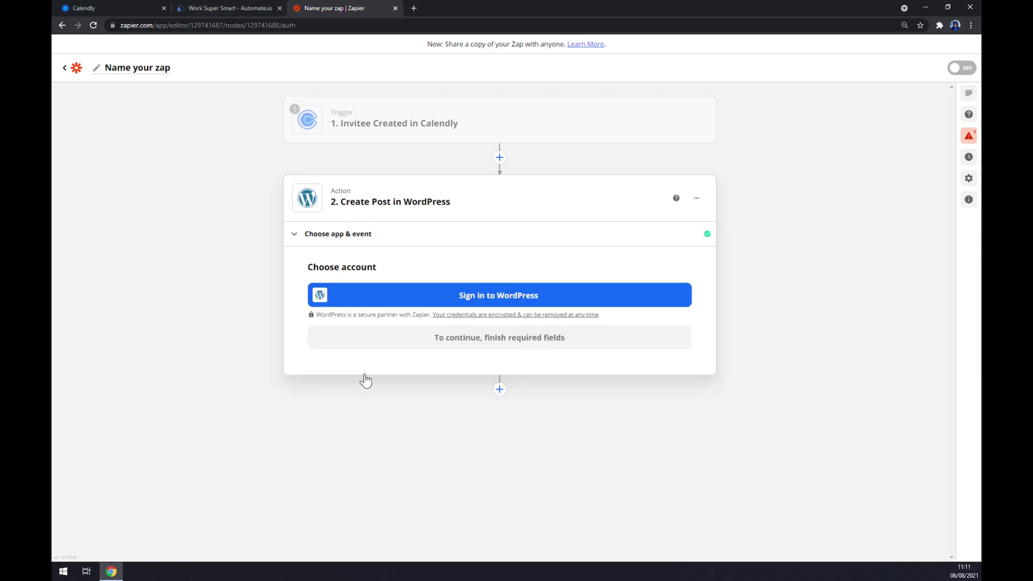